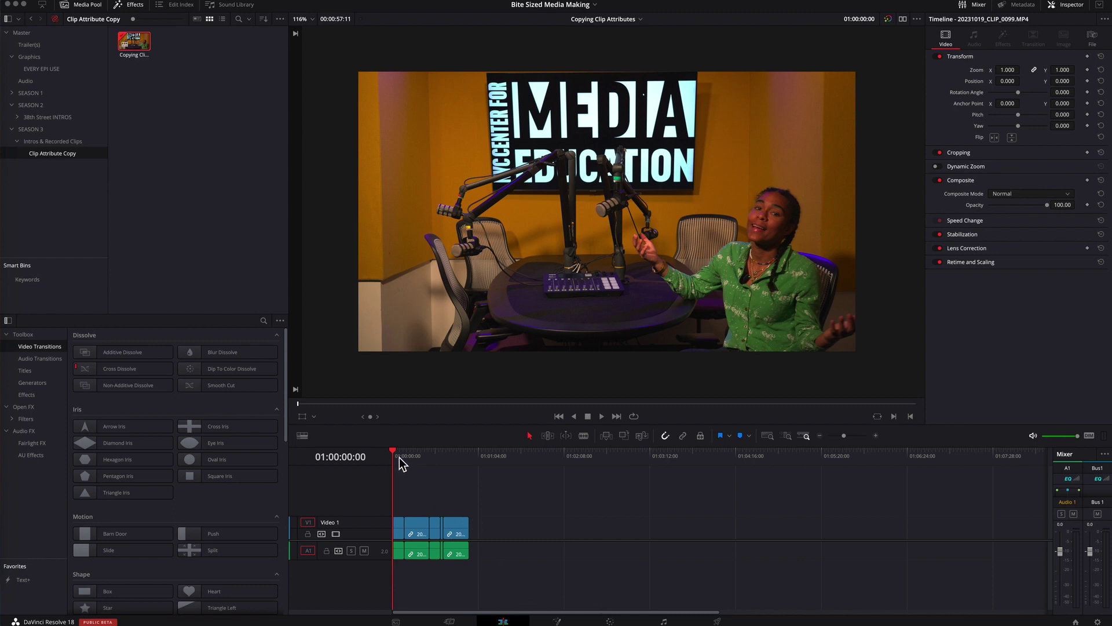
# Zoom the timeline in on the Video 1 clips and mute audio track A1
pyautogui.moveTo(399, 458); pyautogui.dragTo(392, 456)
pyautogui.hotkey('ctrl', '=')
pyautogui.hotkey('ctrl', '=')
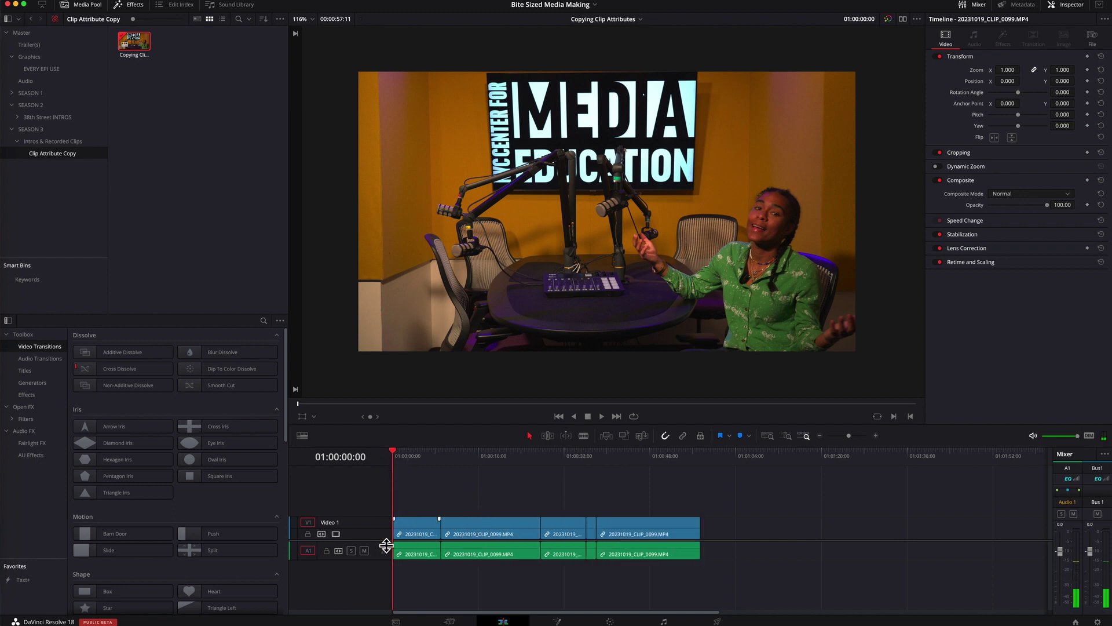
pyautogui.click(364, 550)
# Scrub through the five clips to preview them, then select the first clip
pyautogui.moveTo(392, 462); pyautogui.dragTo(595, 481)
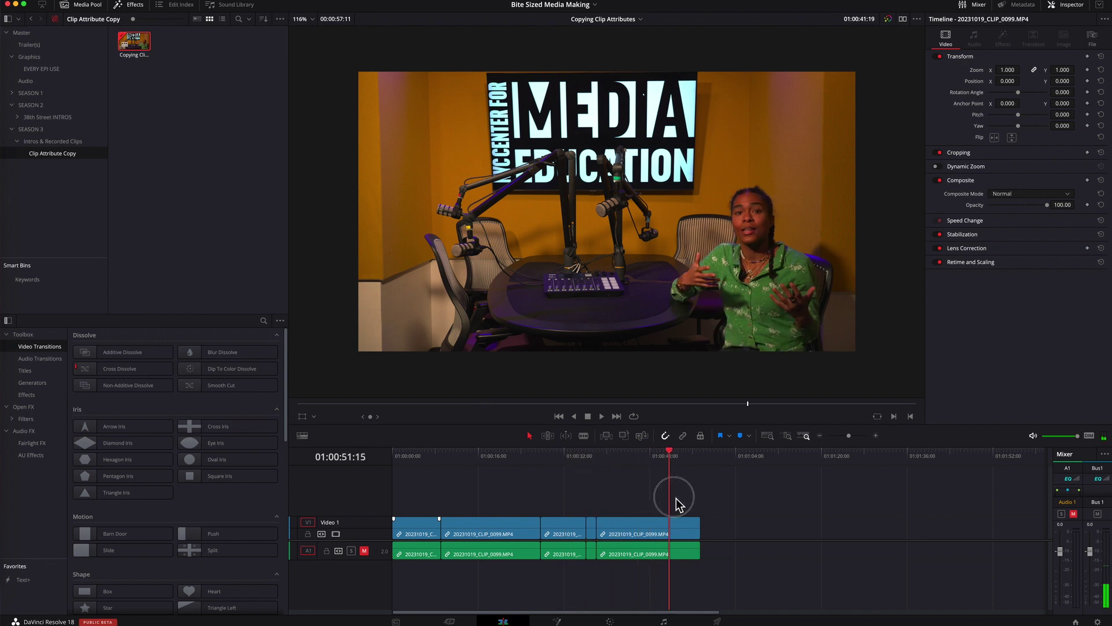
pyautogui.moveTo(595, 481)
pyautogui.mouseDown()
pyautogui.moveTo(515, 504)
pyautogui.moveTo(411, 503)
pyautogui.mouseUp()
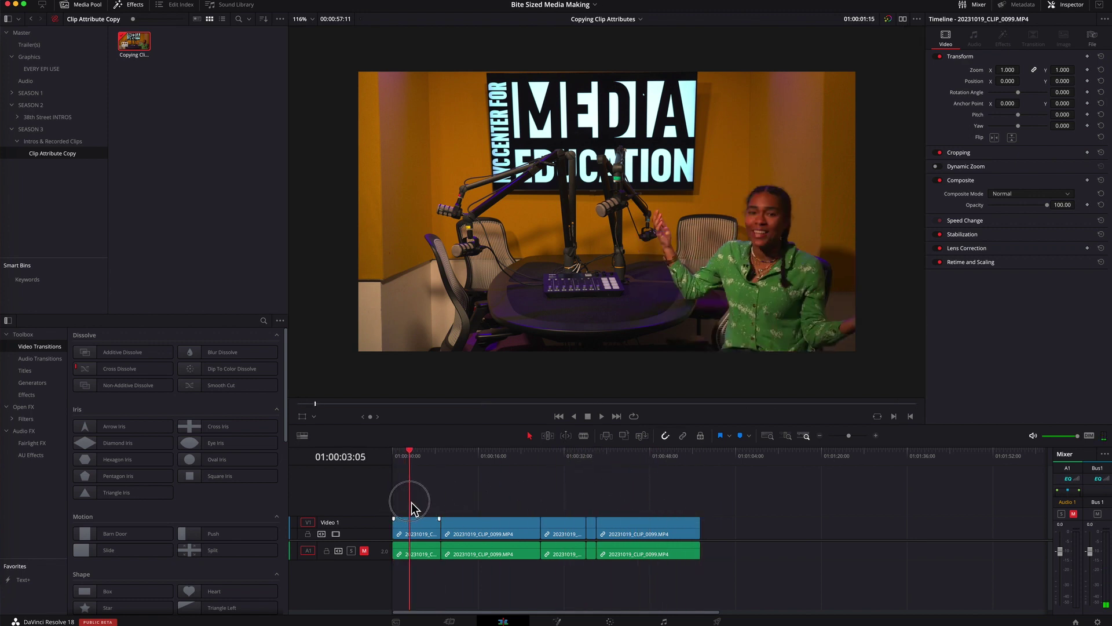
pyautogui.click(423, 528)
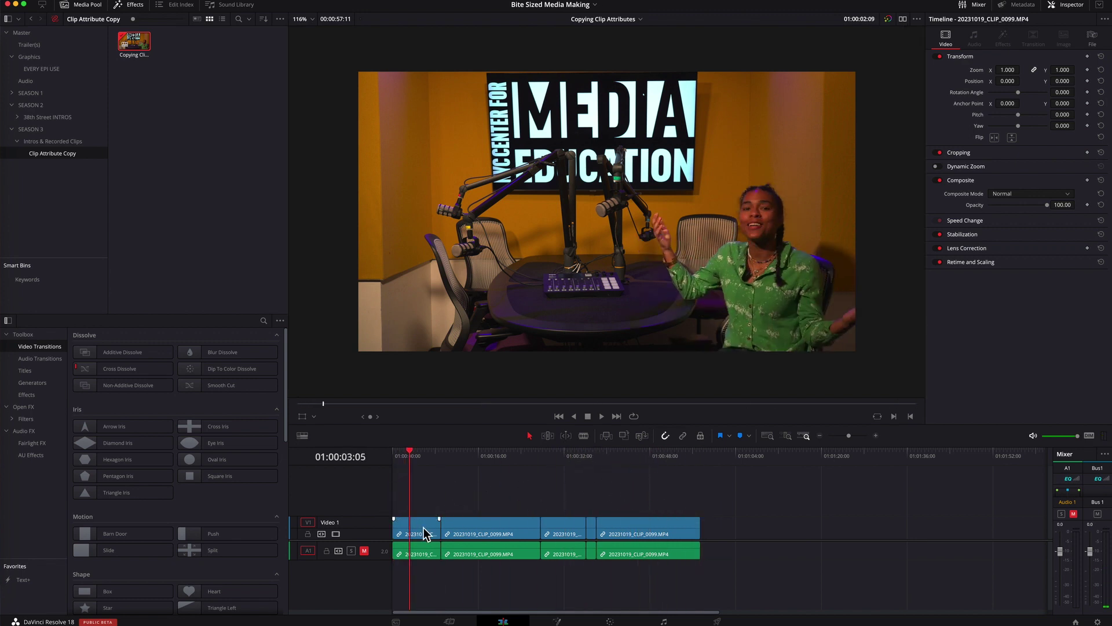
# After visiting the Color page, reframe the first clip to zoom 1.180 at position X −117, Y 62
pyautogui.click(611, 621)
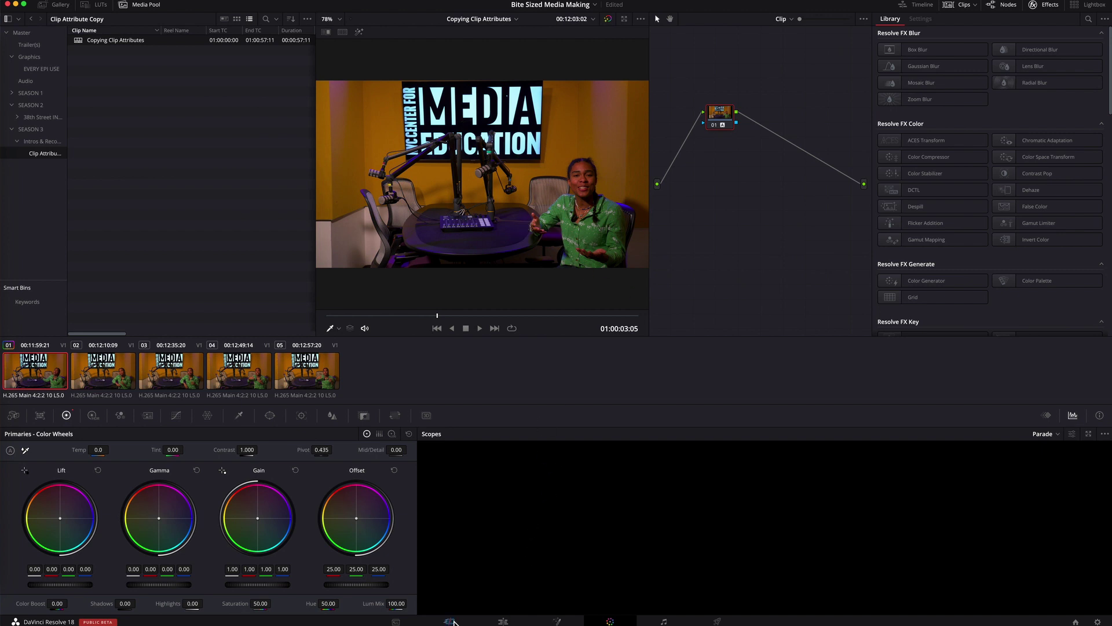
pyautogui.click(509, 622)
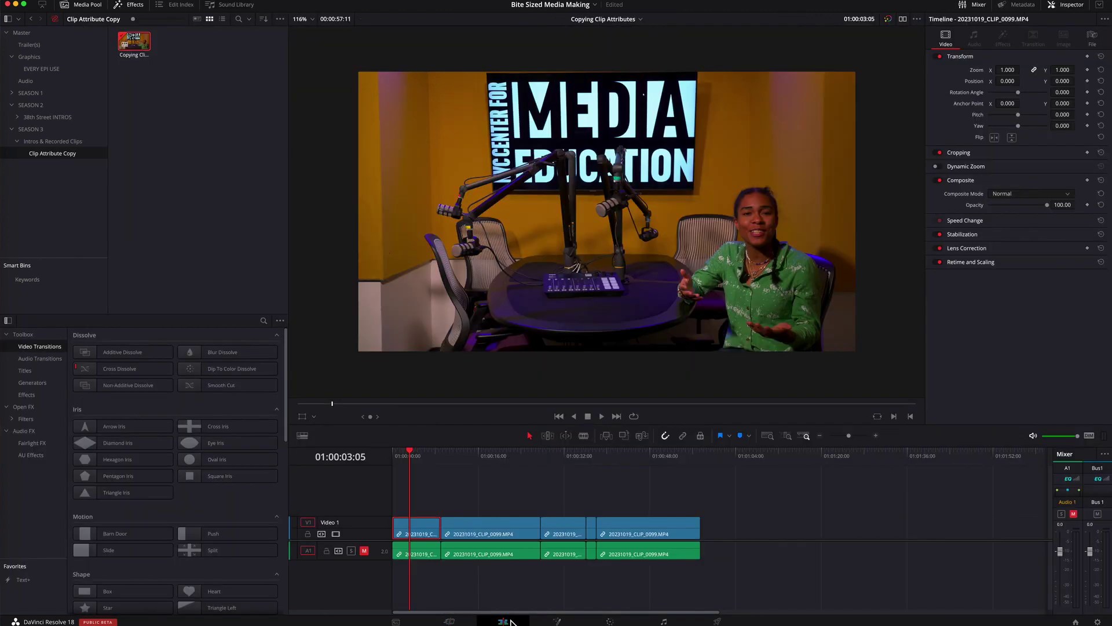
pyautogui.moveTo(1018, 72)
pyautogui.mouseDown()
pyautogui.moveTo(557, 303)
pyautogui.moveTo(521, 308)
pyautogui.mouseUp()
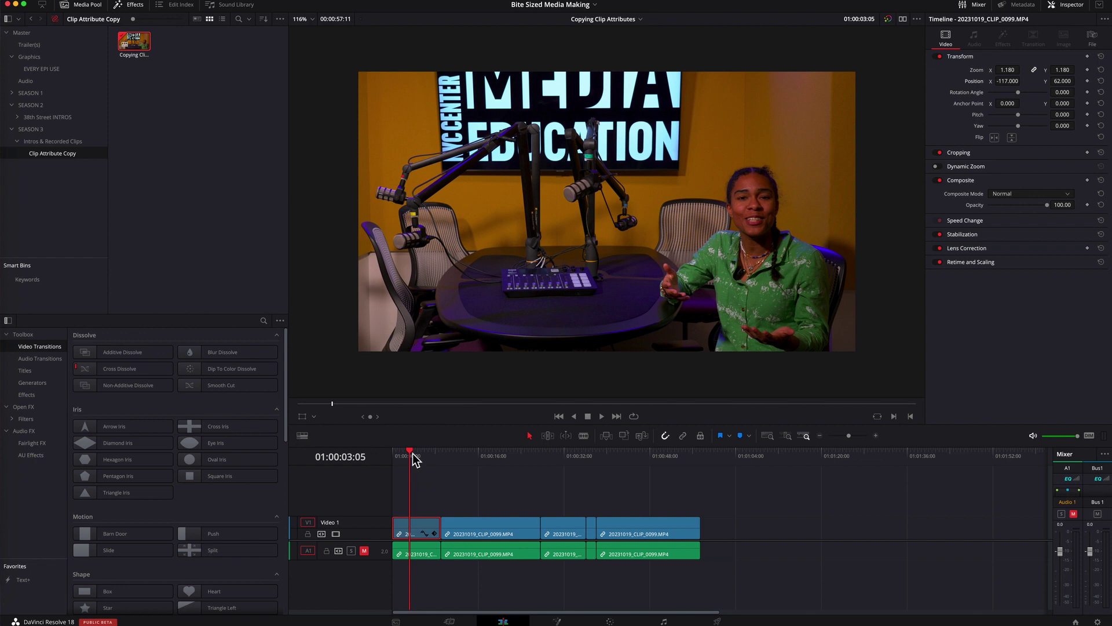
pyautogui.moveTo(414, 459)
pyautogui.mouseDown()
pyautogui.moveTo(656, 485)
pyautogui.moveTo(412, 484)
pyautogui.moveTo(450, 492)
pyautogui.moveTo(422, 490)
pyautogui.mouseUp()
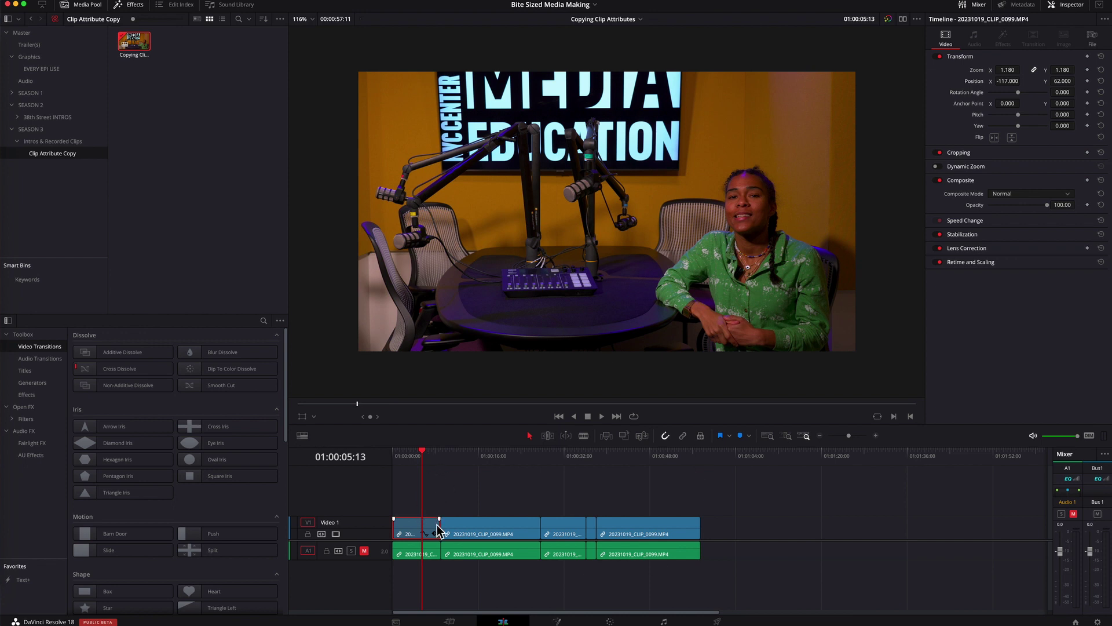
# Copy the reframed first clip and select the second clip
pyautogui.moveTo(427, 459)
pyautogui.mouseDown()
pyautogui.moveTo(484, 462)
pyautogui.moveTo(430, 460)
pyautogui.mouseUp()
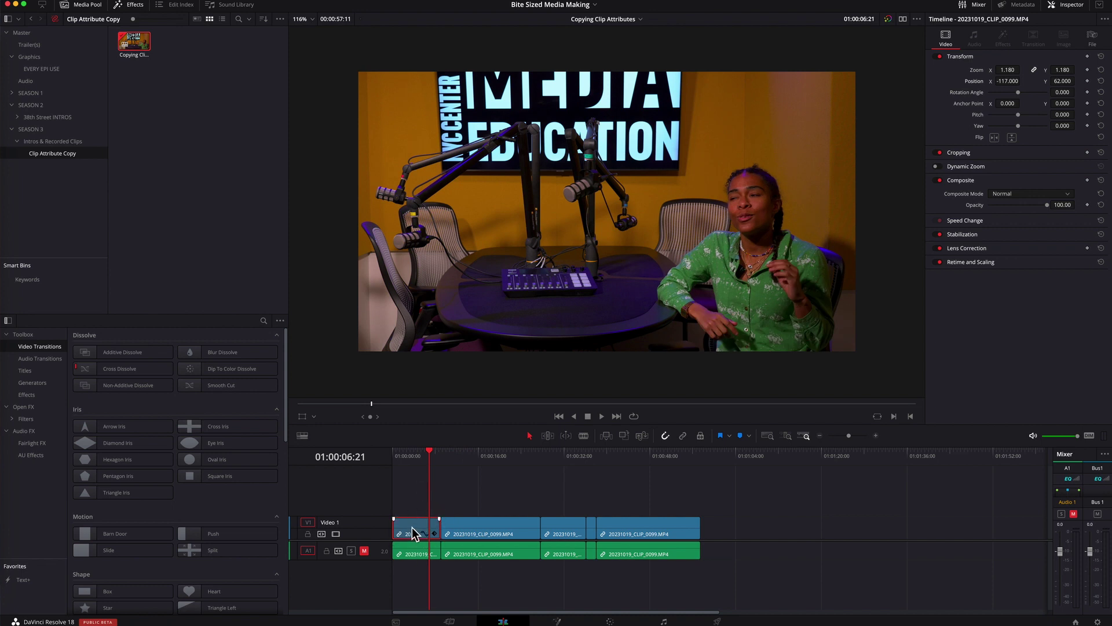
pyautogui.rightClick(415, 532)
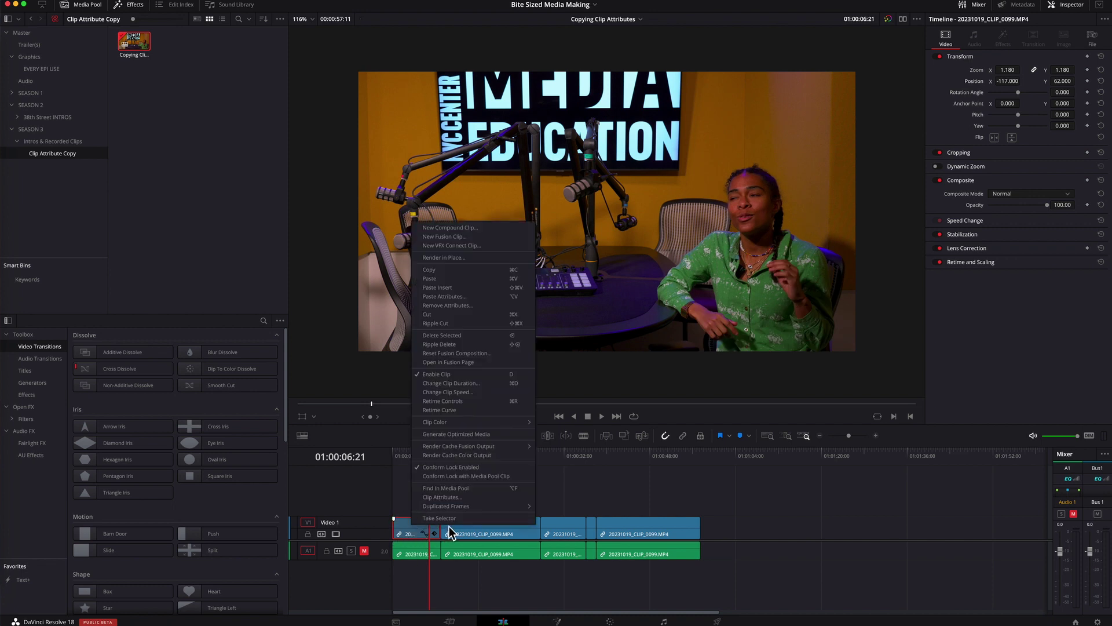
pyautogui.click(449, 269)
pyautogui.click(488, 523)
pyautogui.moveTo(489, 530)
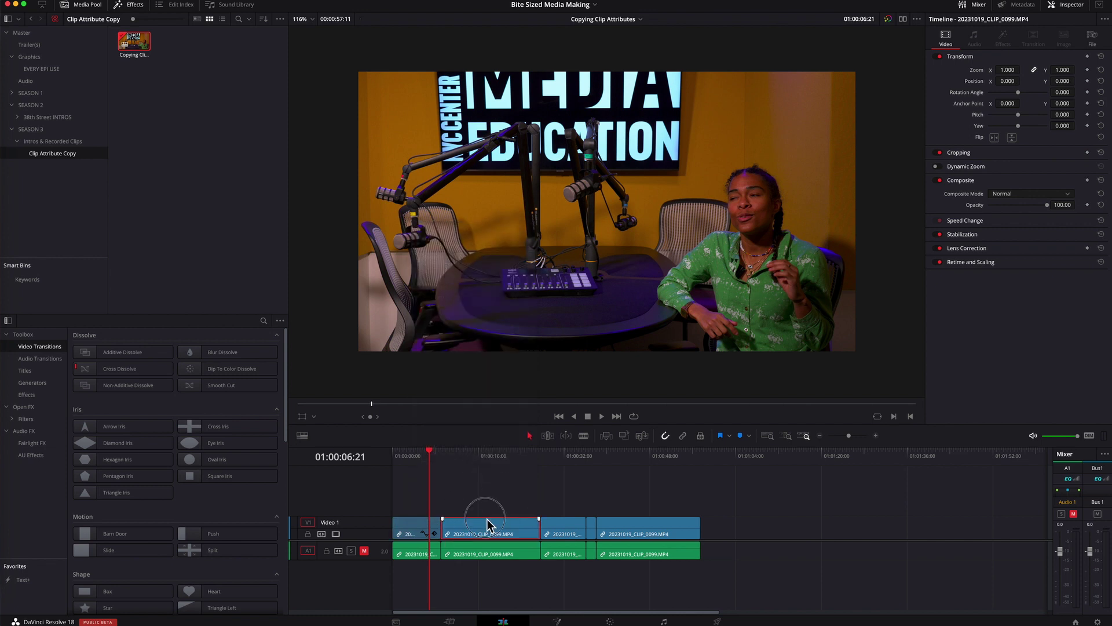
pyautogui.click(502, 455)
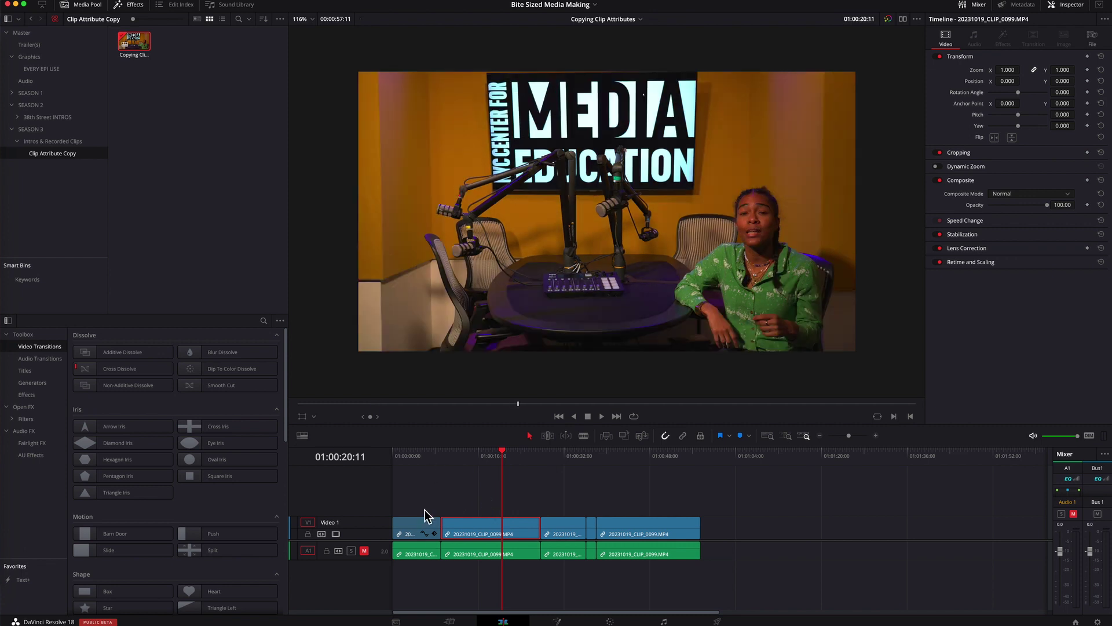
# Paste Zoom, Position and Color Correction attributes from the first clip onto the second clip
pyautogui.rightClick(498, 541)
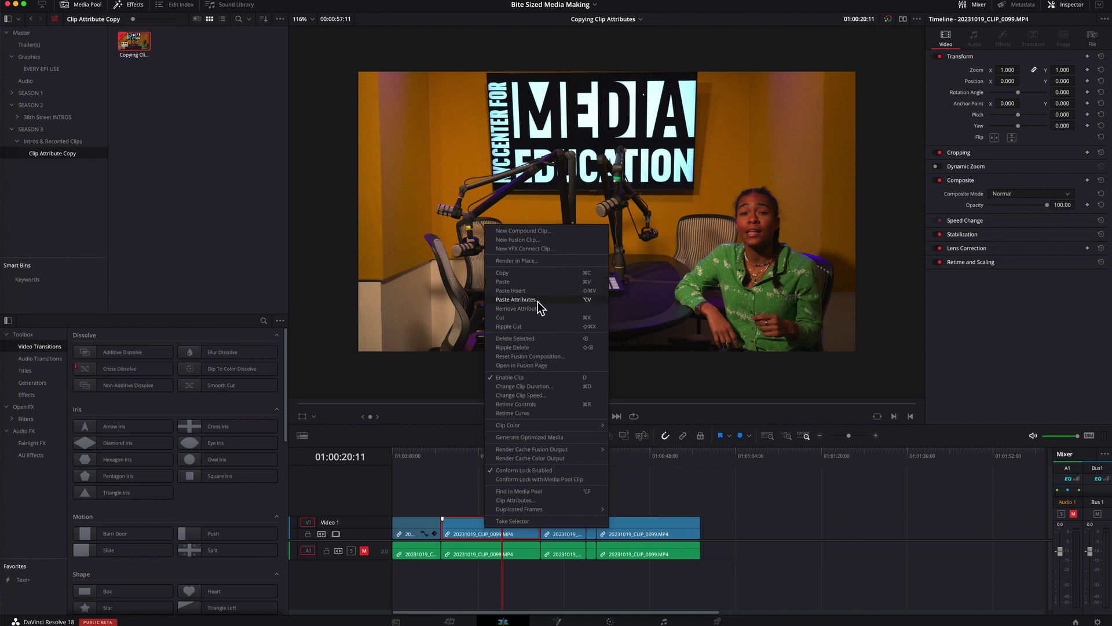
pyautogui.click(538, 300)
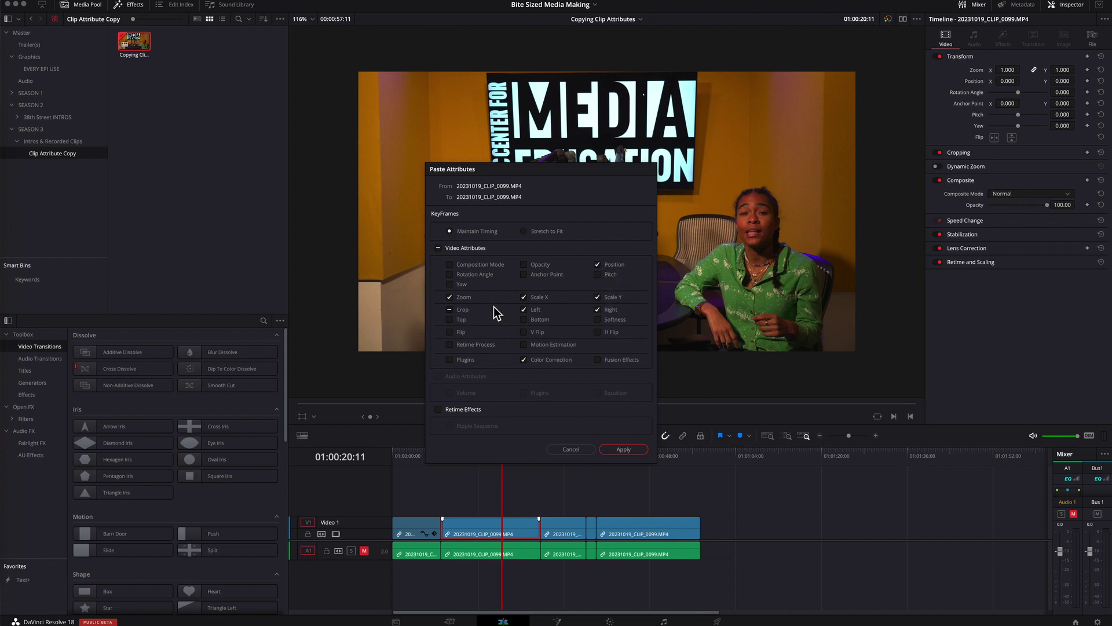
pyautogui.click(625, 450)
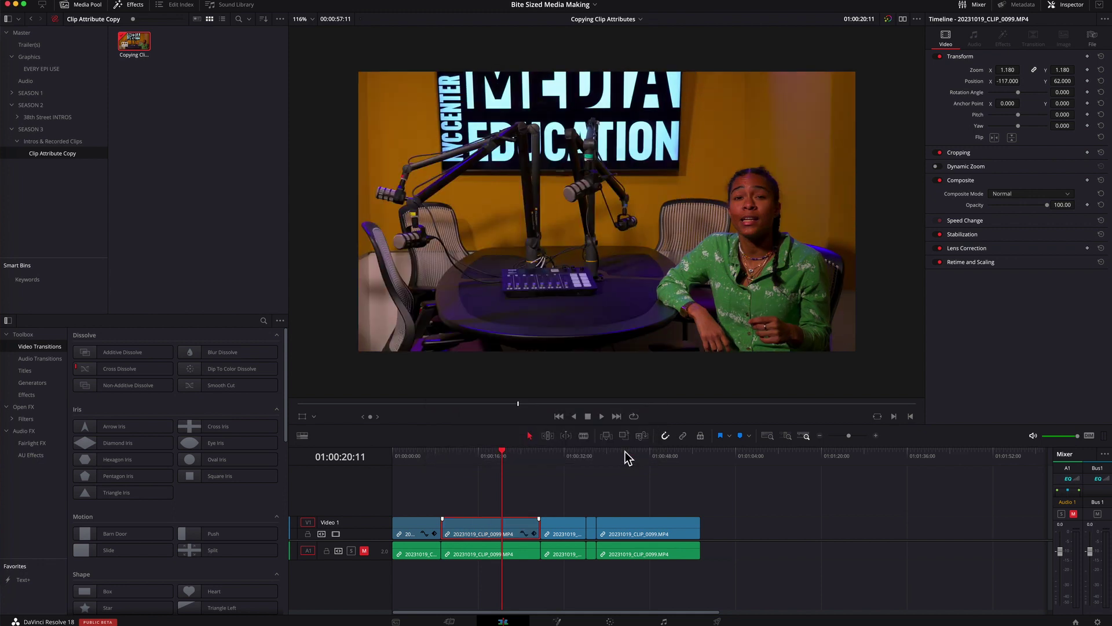
pyautogui.moveTo(496, 453); pyautogui.dragTo(478, 464)
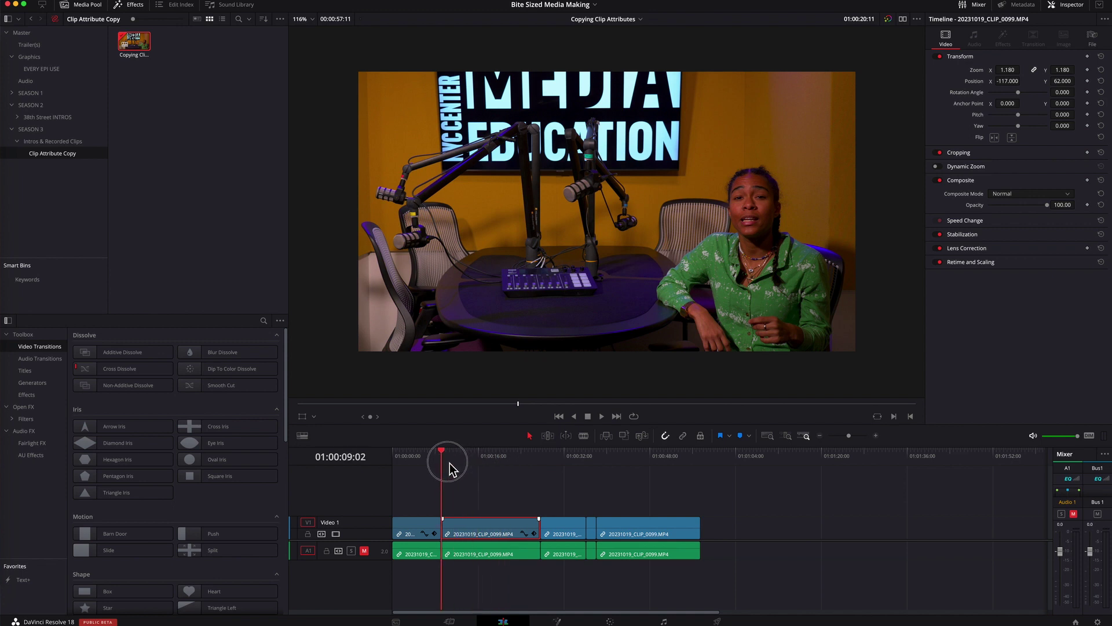
pyautogui.moveTo(478, 463)
pyautogui.mouseDown()
pyautogui.moveTo(398, 464)
pyautogui.moveTo(693, 479)
pyautogui.mouseUp()
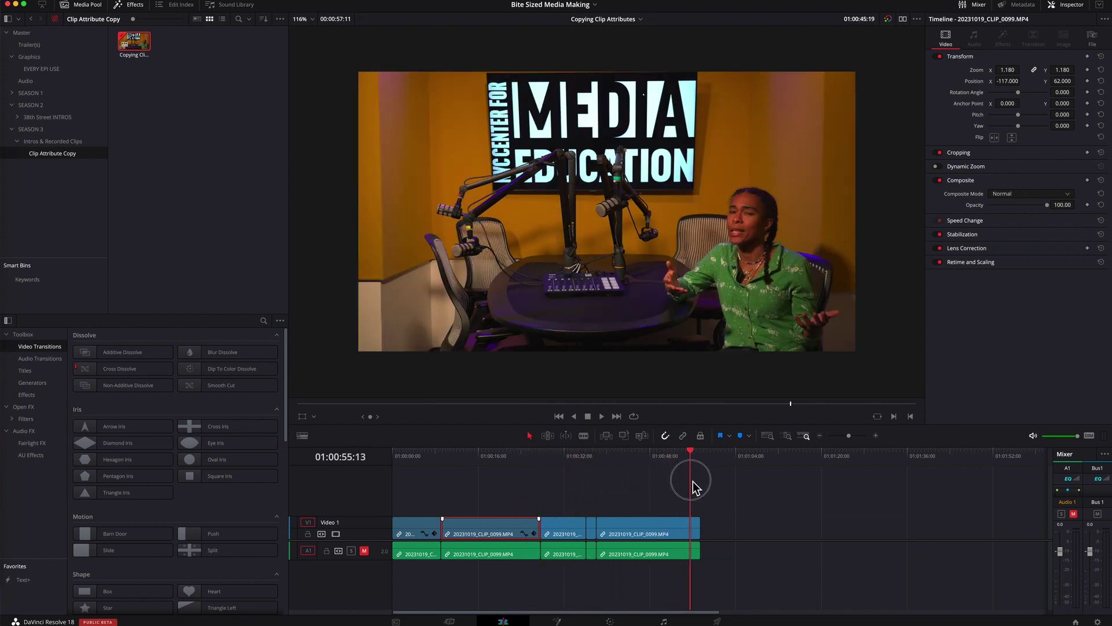
pyautogui.click(611, 502)
# Paste the copied zoom, position and color correction onto the last three clips together
pyautogui.moveTo(549, 485)
pyautogui.mouseDown()
pyautogui.moveTo(598, 492)
pyautogui.moveTo(669, 530)
pyautogui.mouseUp()
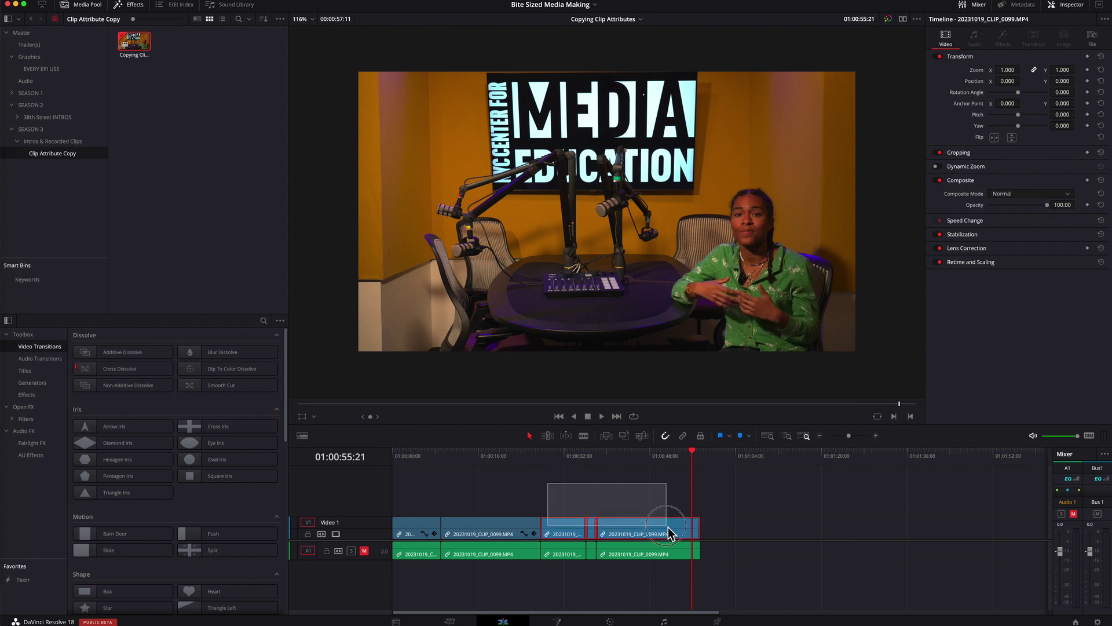
pyautogui.moveTo(670, 531); pyautogui.dragTo(670, 526)
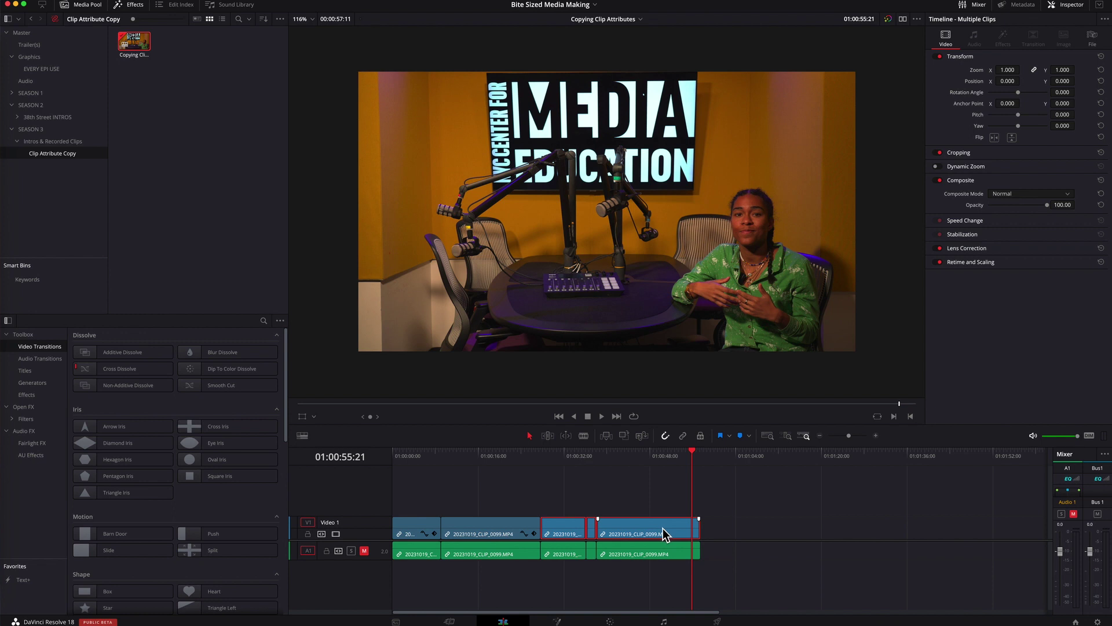
pyautogui.rightClick(663, 528)
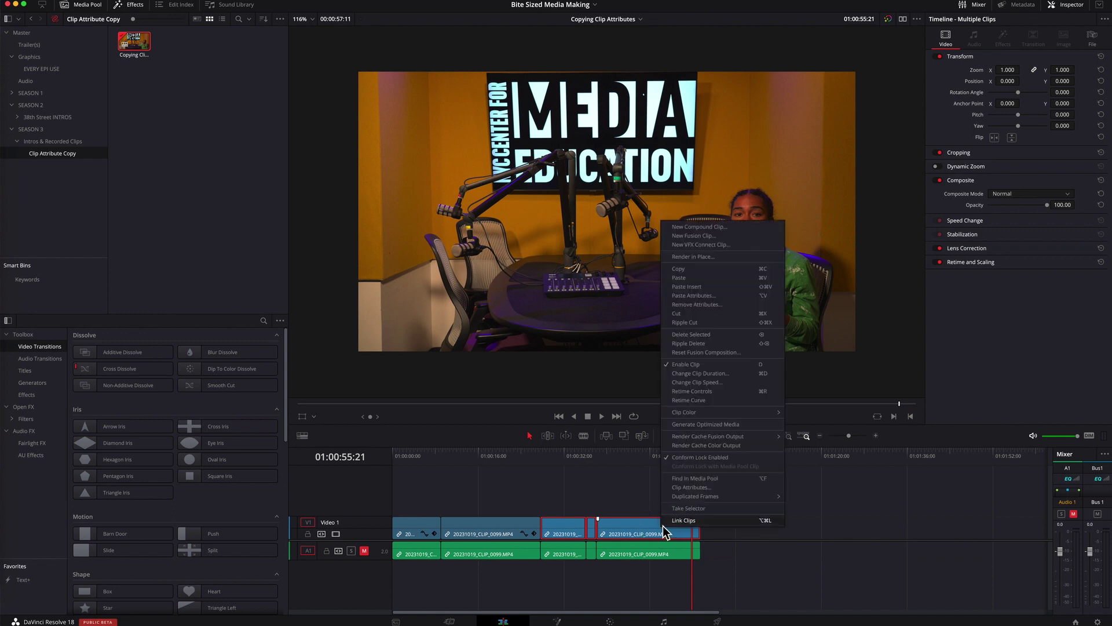
pyautogui.click(717, 297)
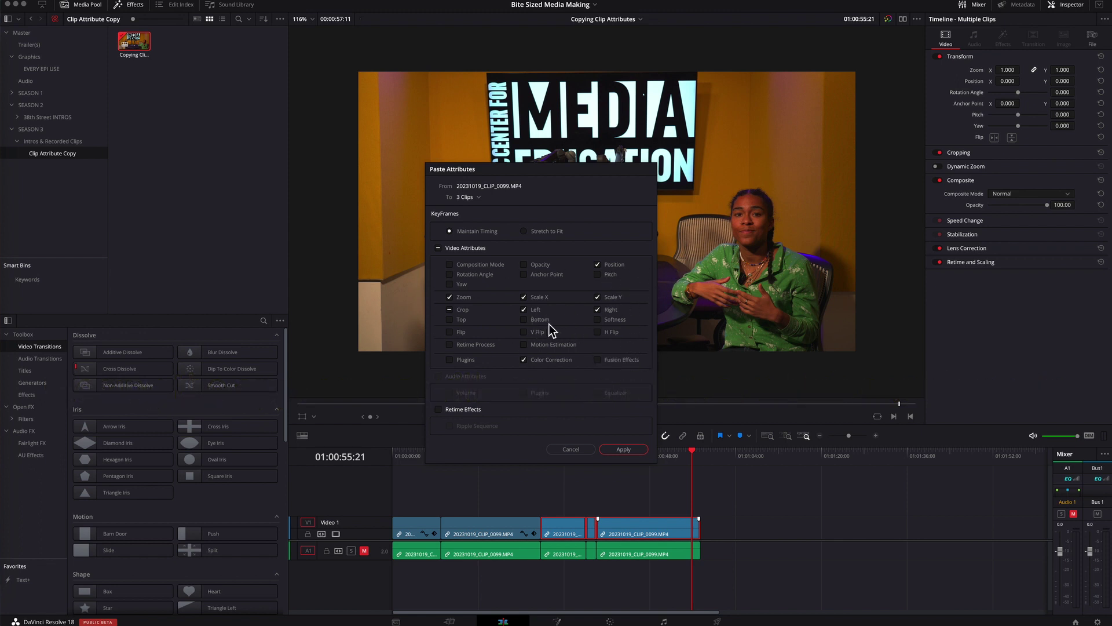
pyautogui.click(635, 451)
pyautogui.click(493, 454)
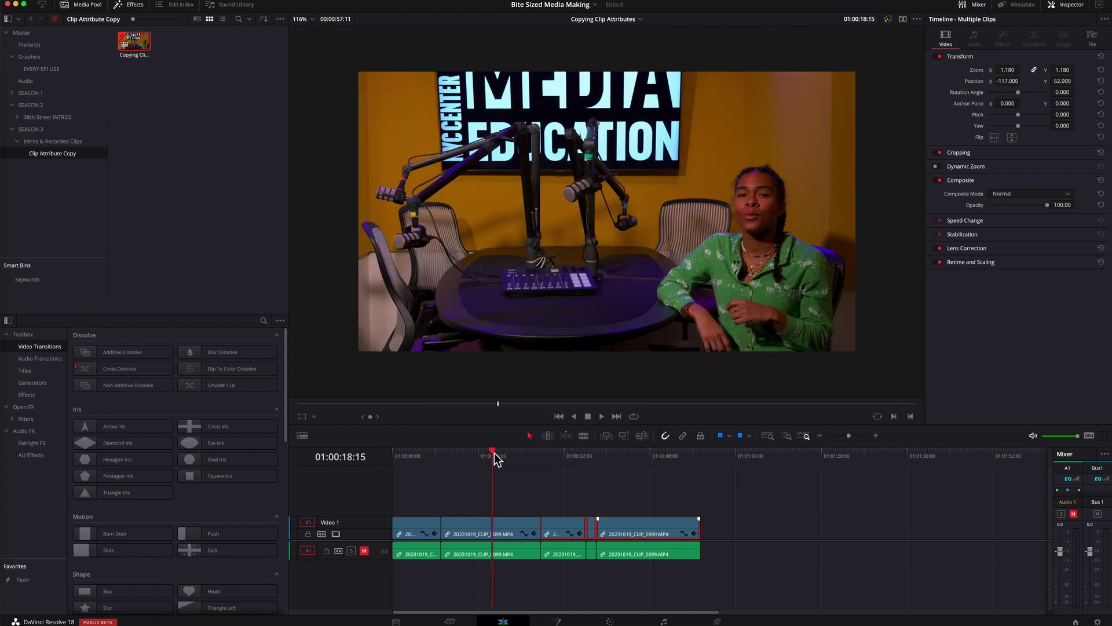
pyautogui.moveTo(496, 457)
pyautogui.mouseDown()
pyautogui.moveTo(398, 461)
pyautogui.moveTo(700, 497)
pyautogui.mouseUp()
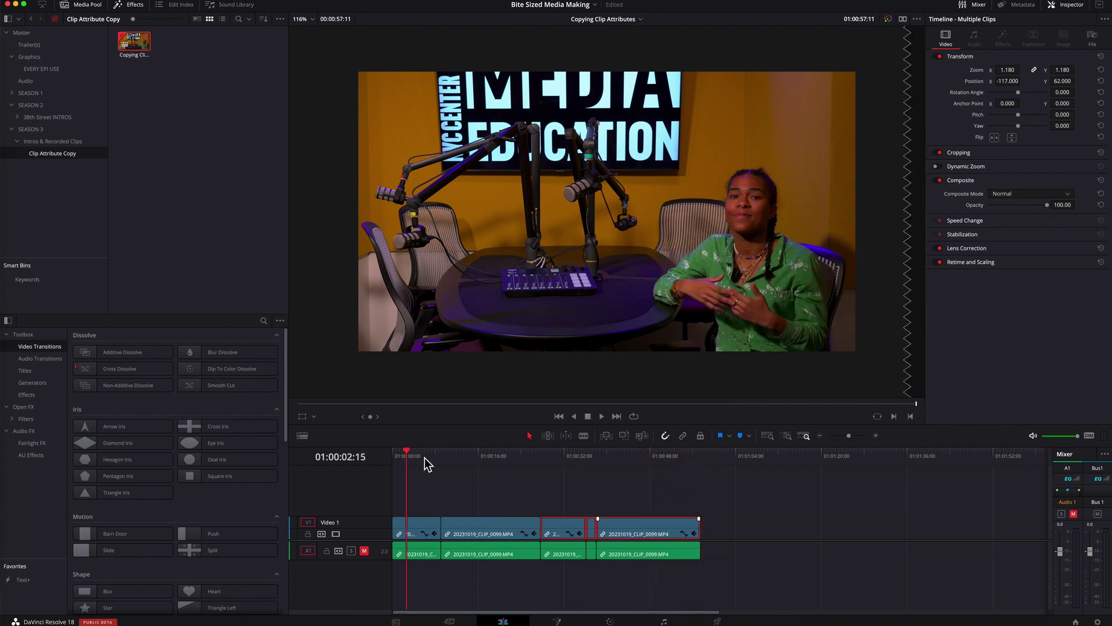